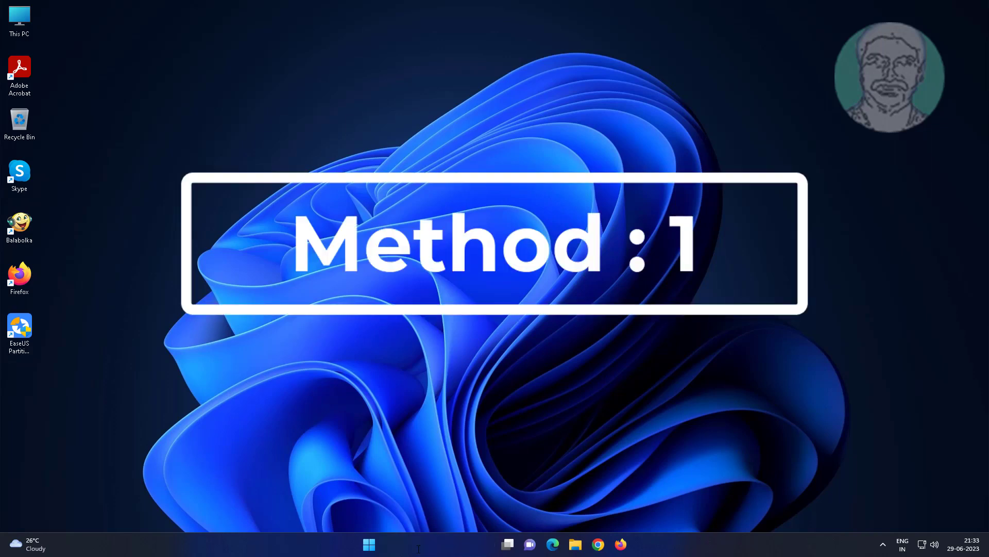
# Search for 'control panel', open it, and keep View by set to Large icons.
pyautogui.click(419, 544)
pyautogui.write('control panel')
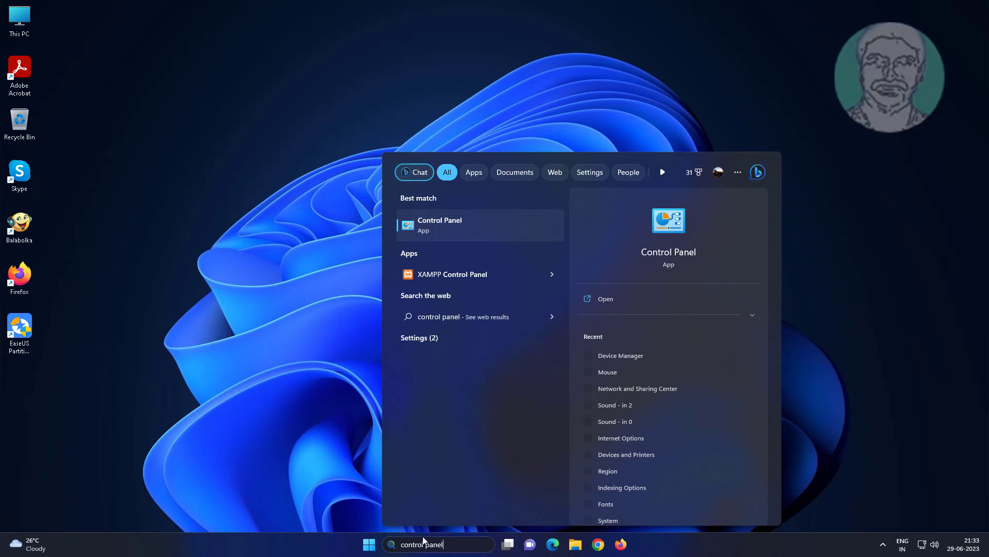
pyautogui.click(468, 216)
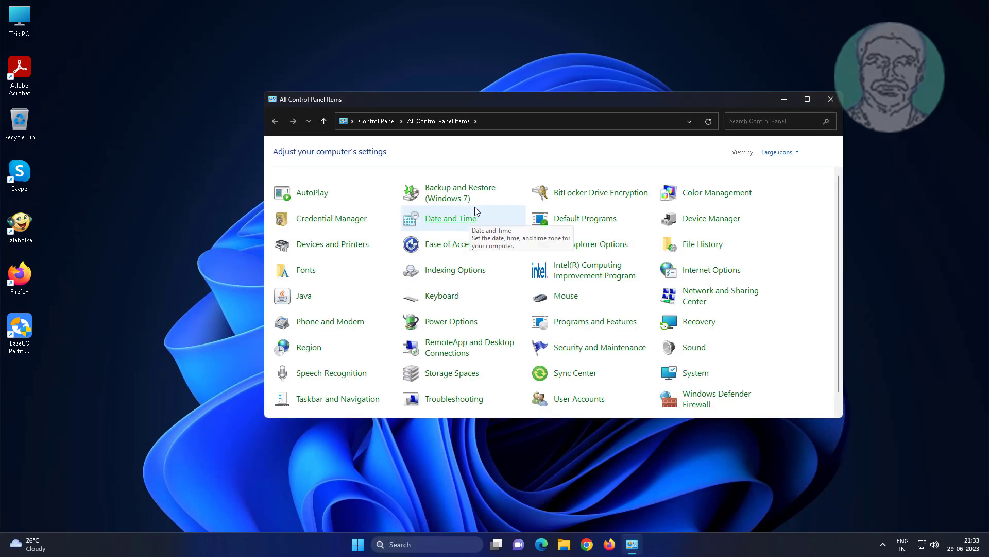
pyautogui.click(784, 152)
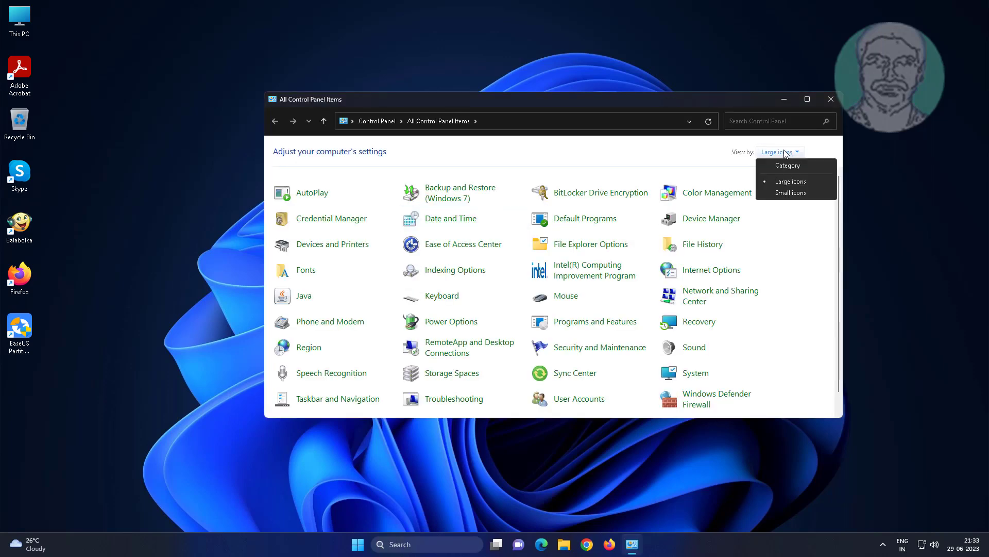
pyautogui.click(800, 147)
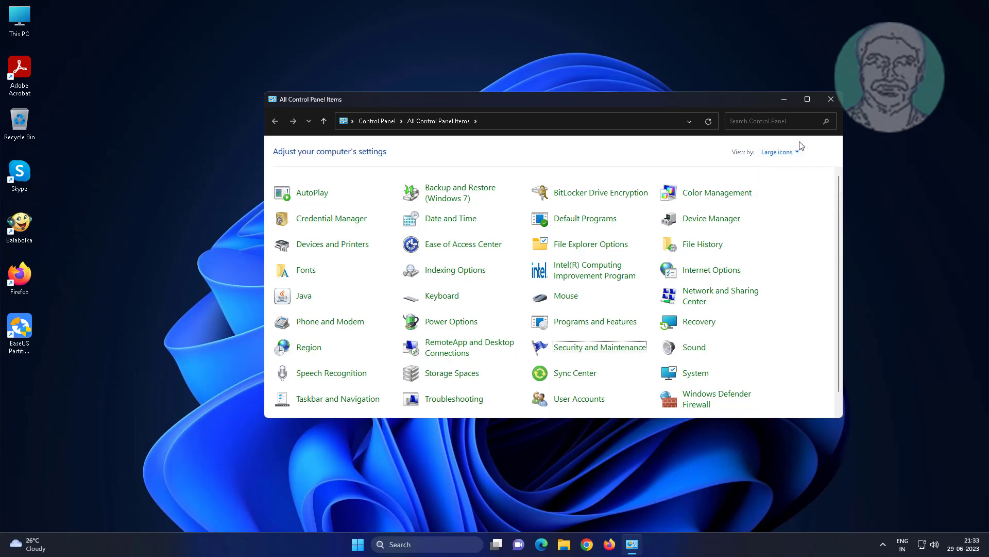
pyautogui.click(693, 348)
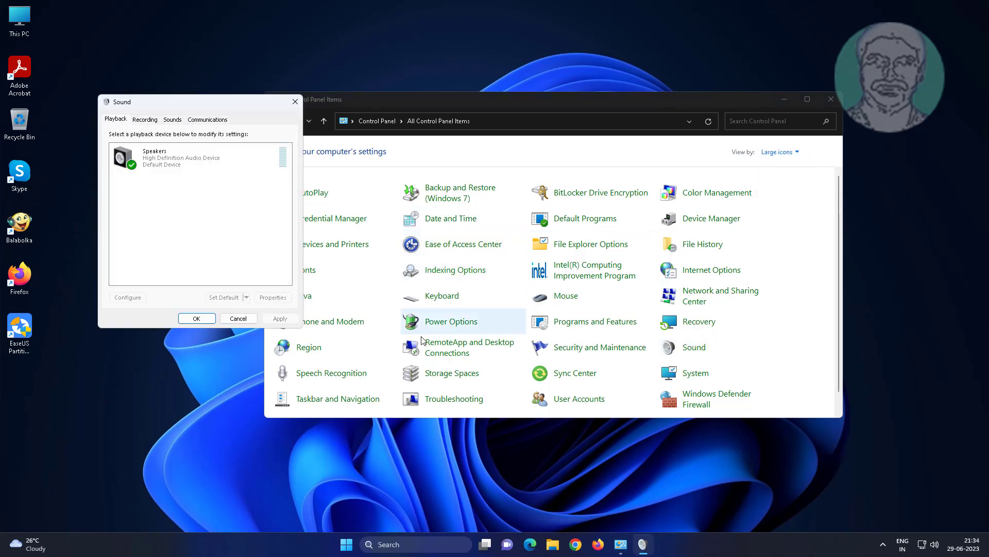
# Close Control Panel, centre the Sound dialog, and select Speakers in the Playback list.
pyautogui.moveTo(237, 106); pyautogui.dragTo(247, 106)
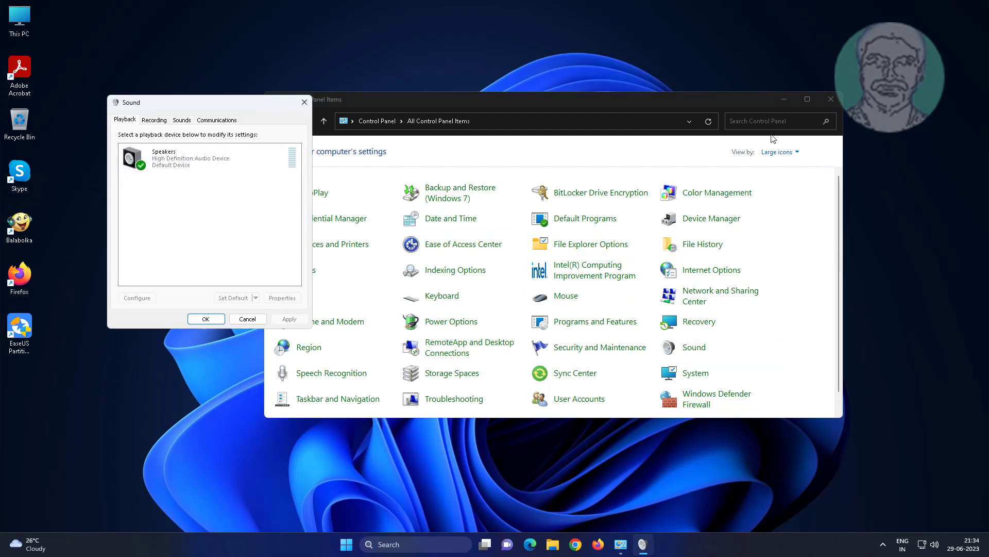
pyautogui.click(831, 99)
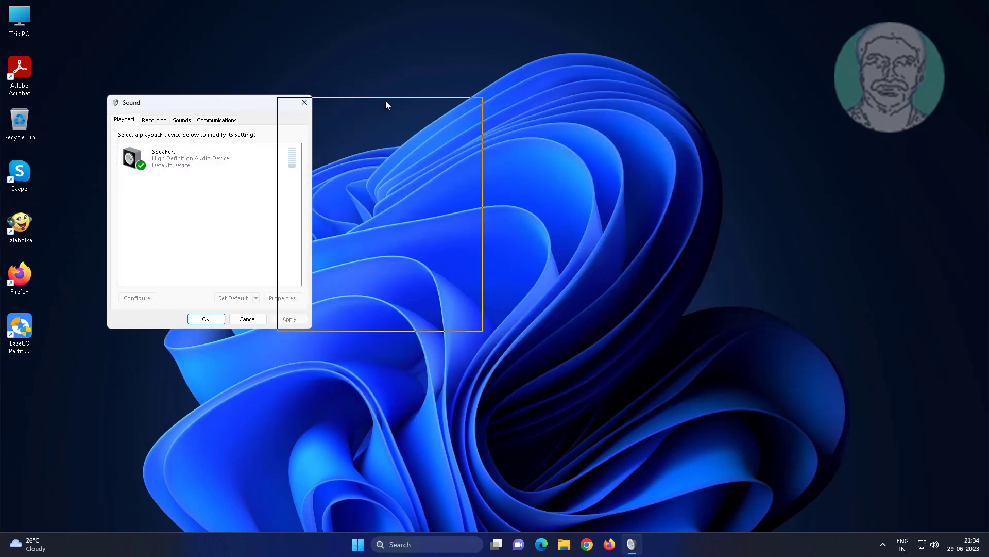
pyautogui.moveTo(417, 106); pyautogui.dragTo(460, 108)
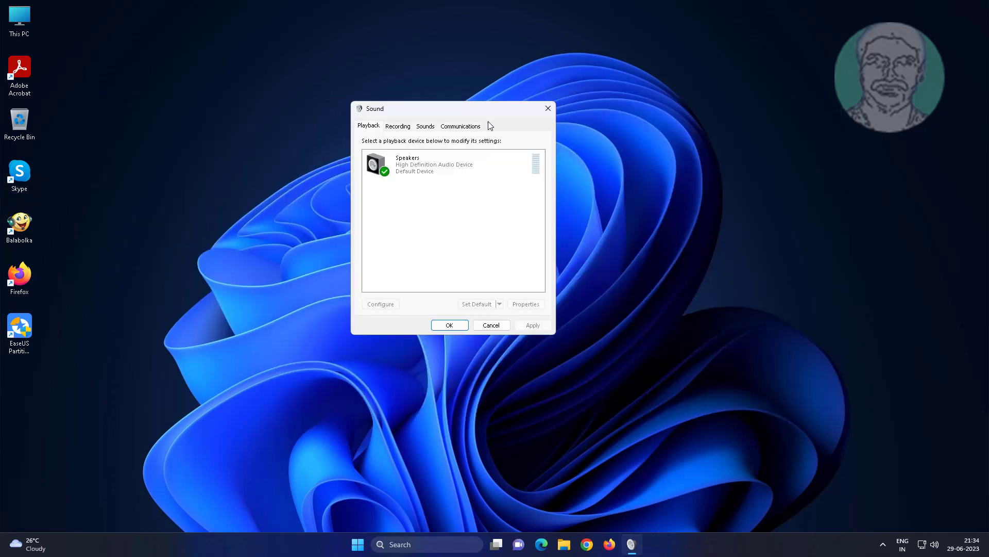
pyautogui.click(425, 176)
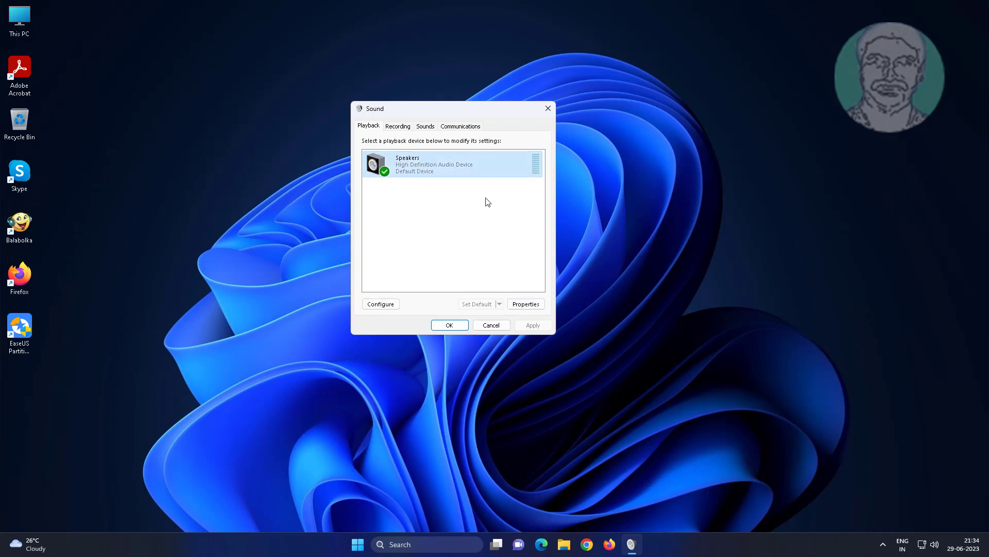
# Give Speakers the 24 bit, 96000 Hz (Studio Quality) default format, apply, and confirm.
pyautogui.click(526, 304)
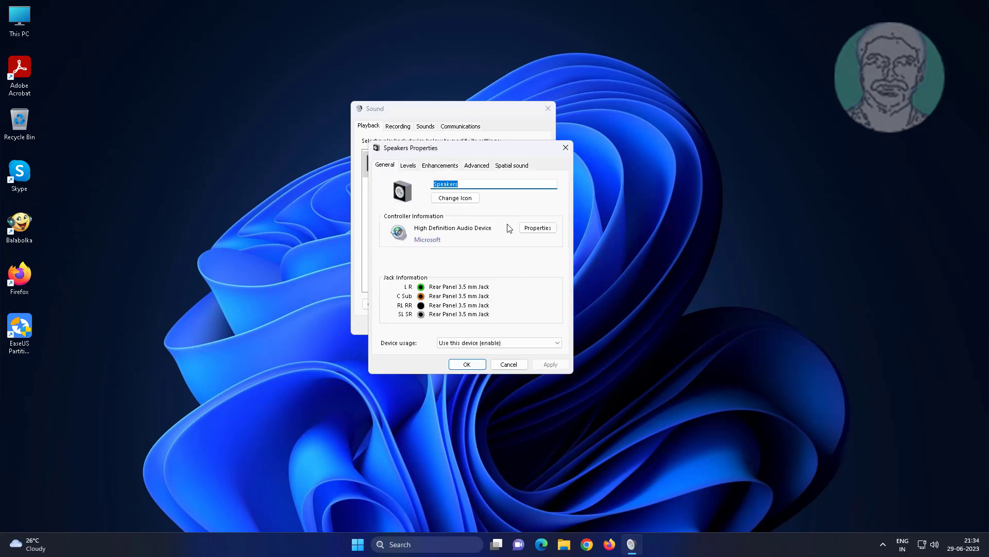
pyautogui.click(478, 165)
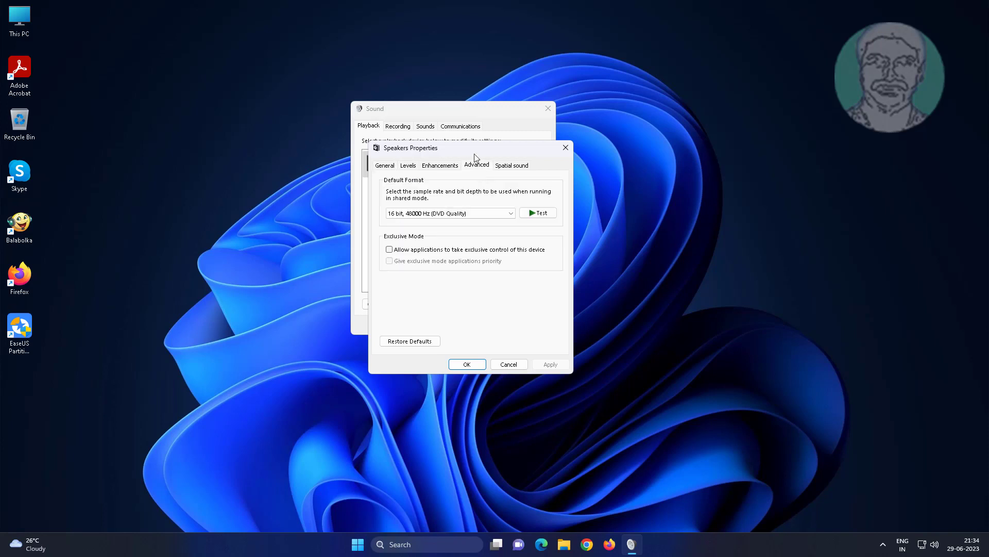
pyautogui.click(511, 214)
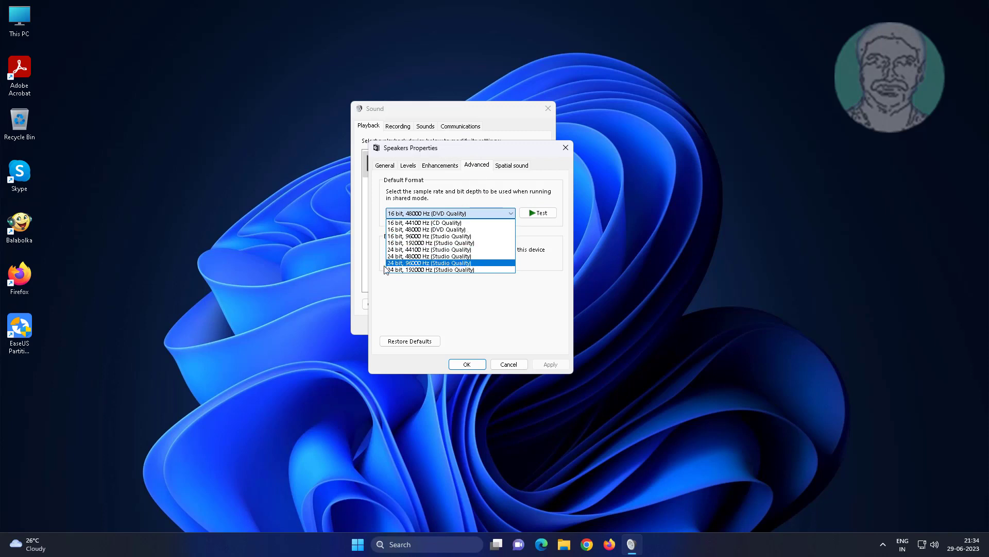
pyautogui.click(455, 263)
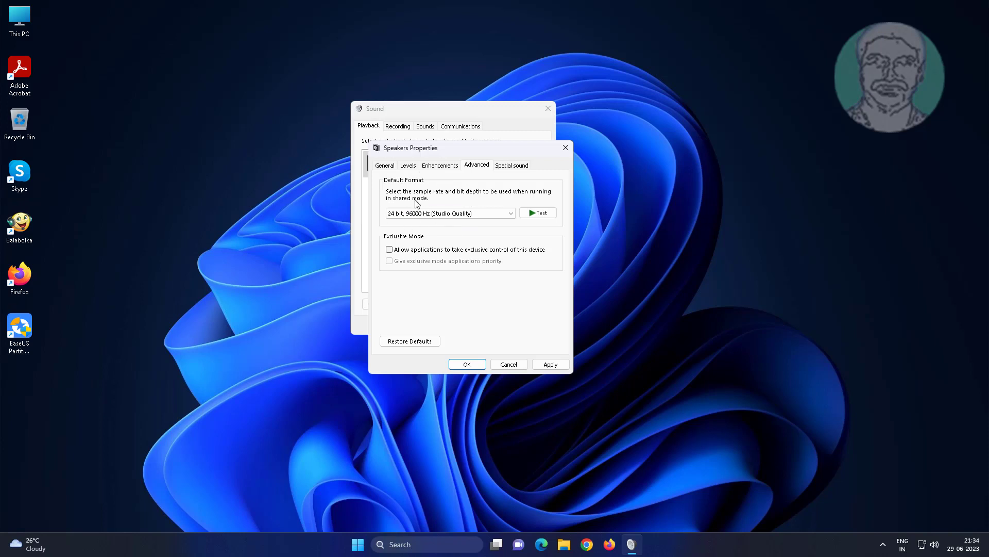
pyautogui.click(551, 364)
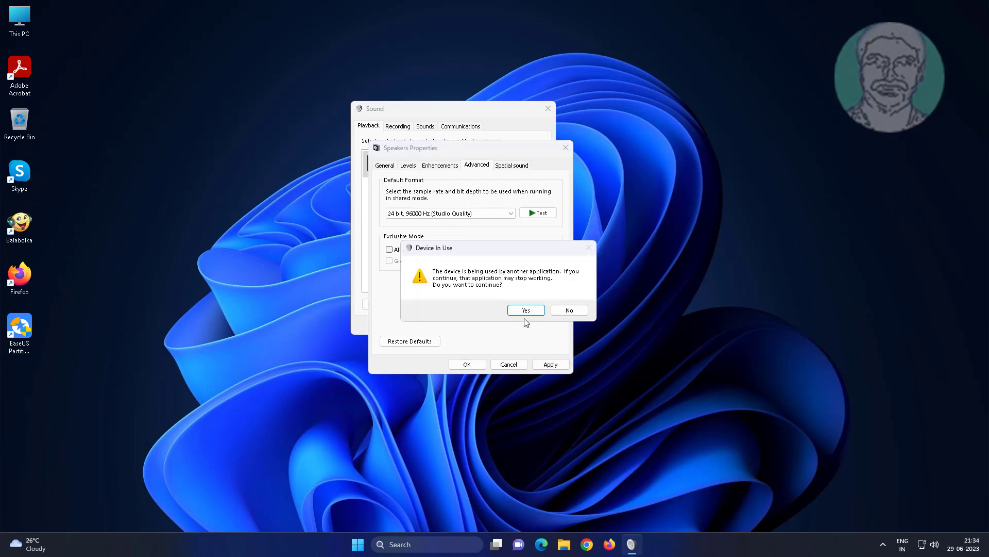
pyautogui.click(524, 310)
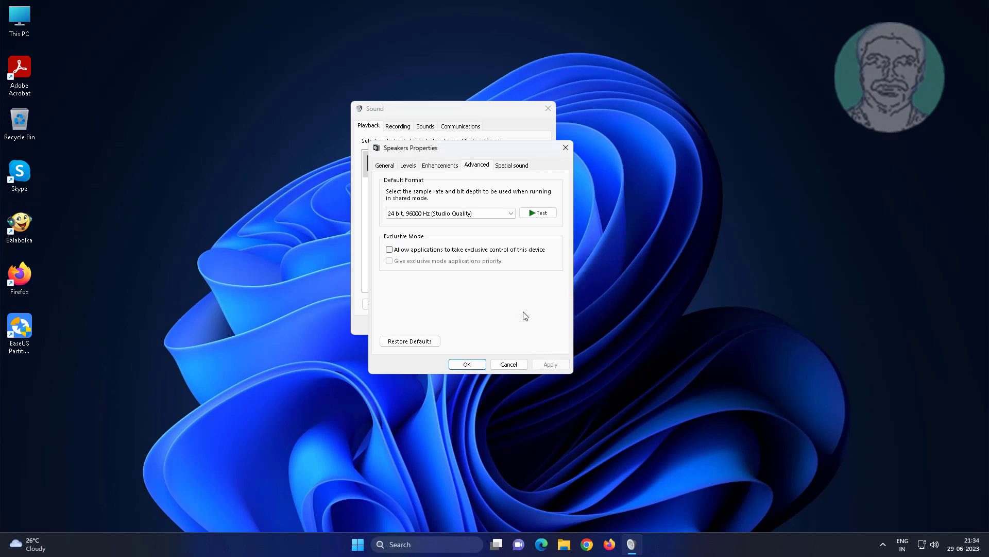
pyautogui.click(467, 365)
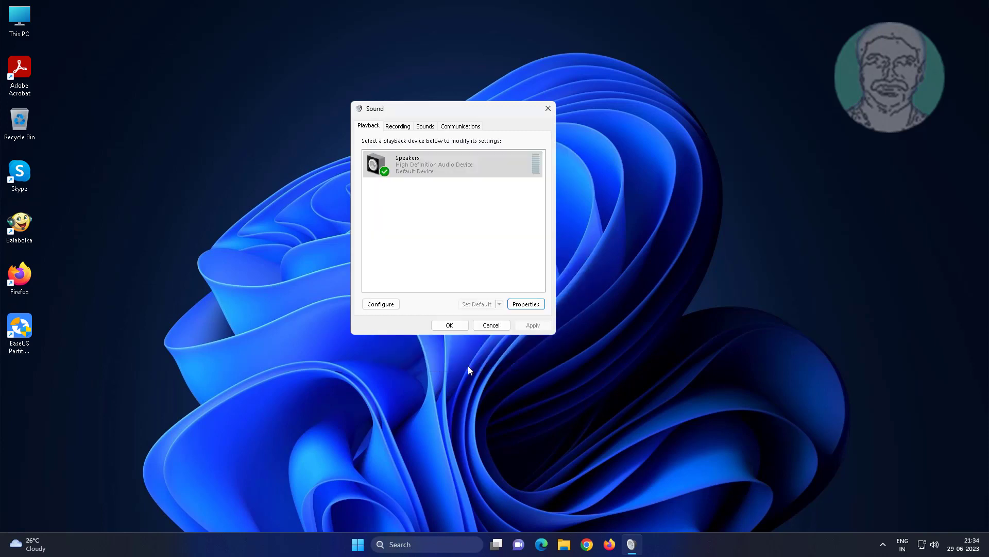
# Close the Sound dialog and open Device Manager from the Start button's context menu.
pyautogui.click(452, 327)
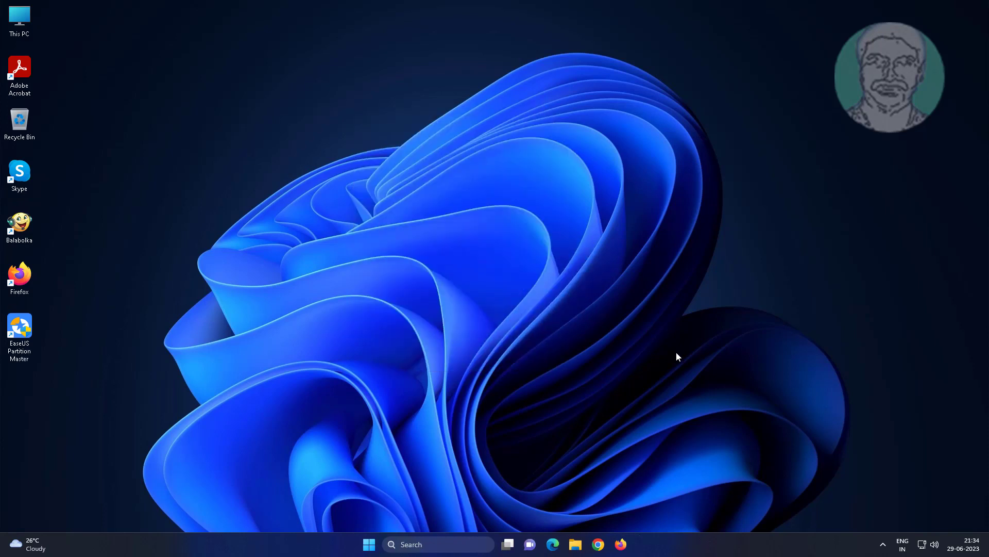
pyautogui.rightClick(369, 544)
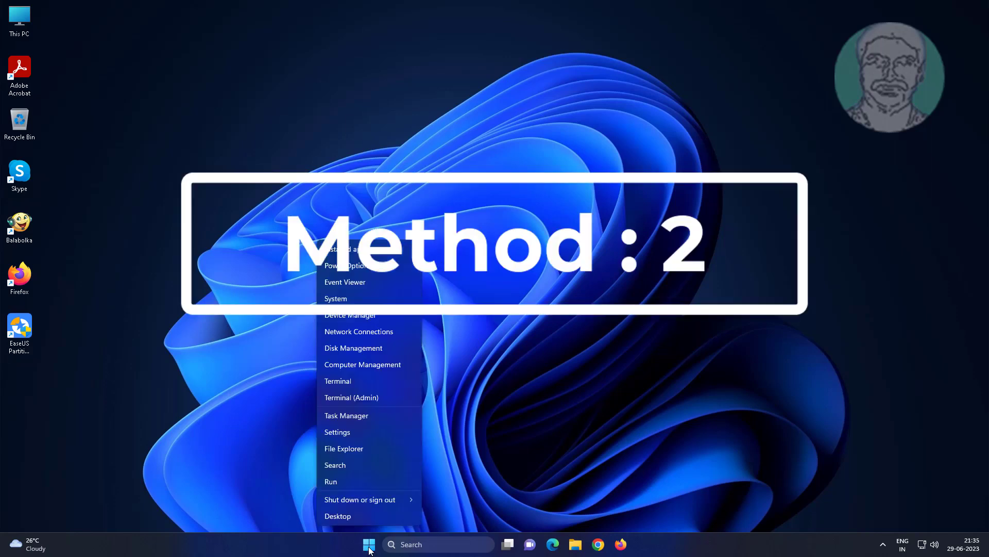
pyautogui.click(353, 320)
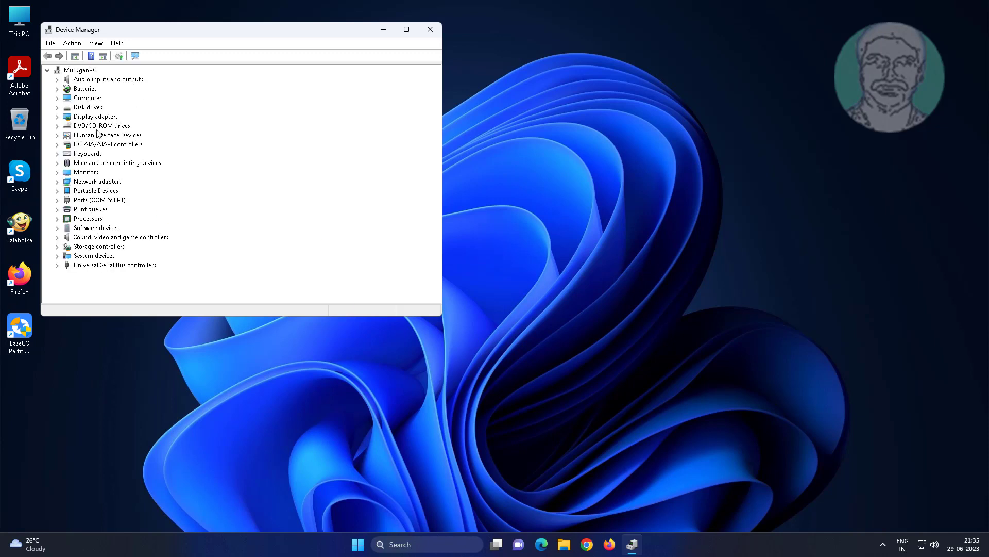
# Update the Speakers driver automatically; Windows reports the best driver is already installed.
pyautogui.click(100, 80)
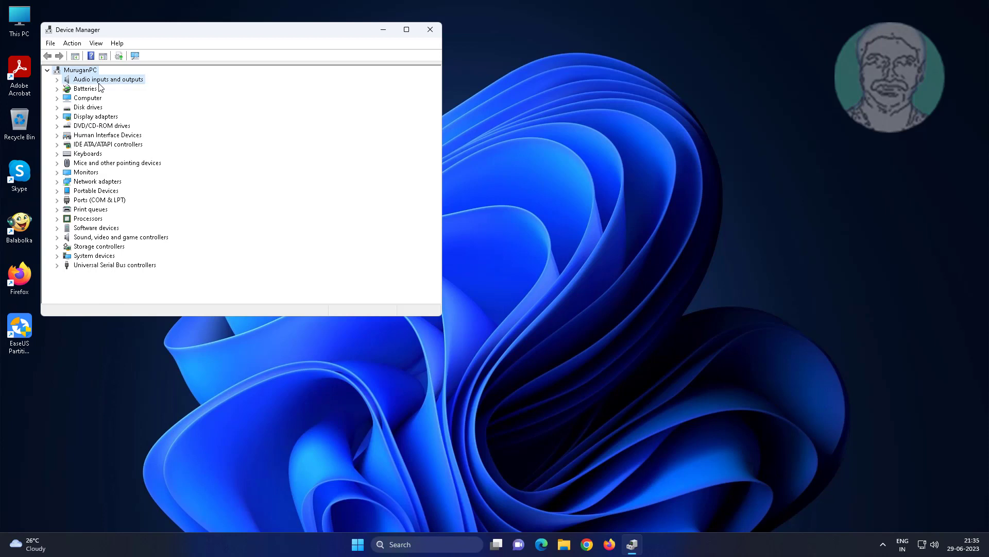
pyautogui.click(57, 79)
pyautogui.click(135, 98)
pyautogui.rightClick(168, 100)
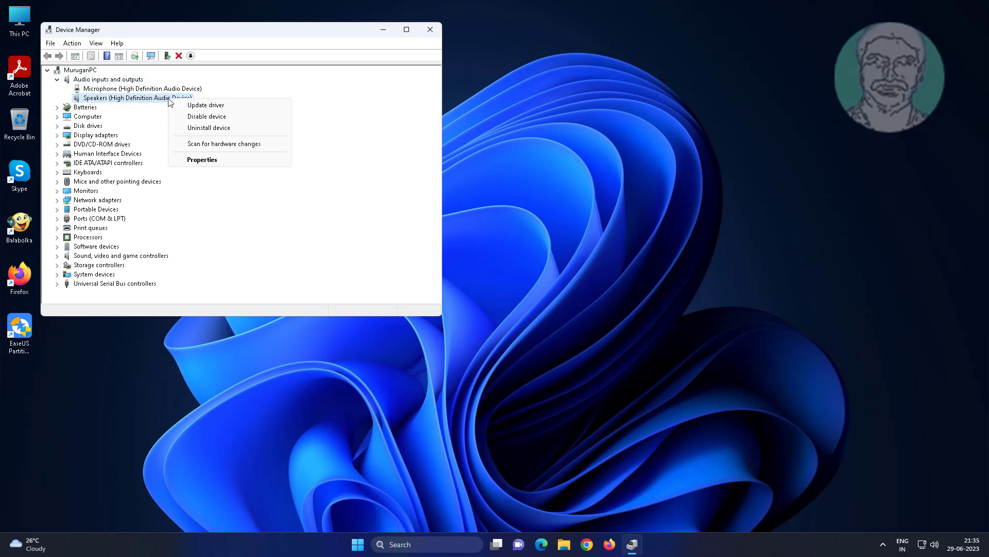
pyautogui.click(221, 107)
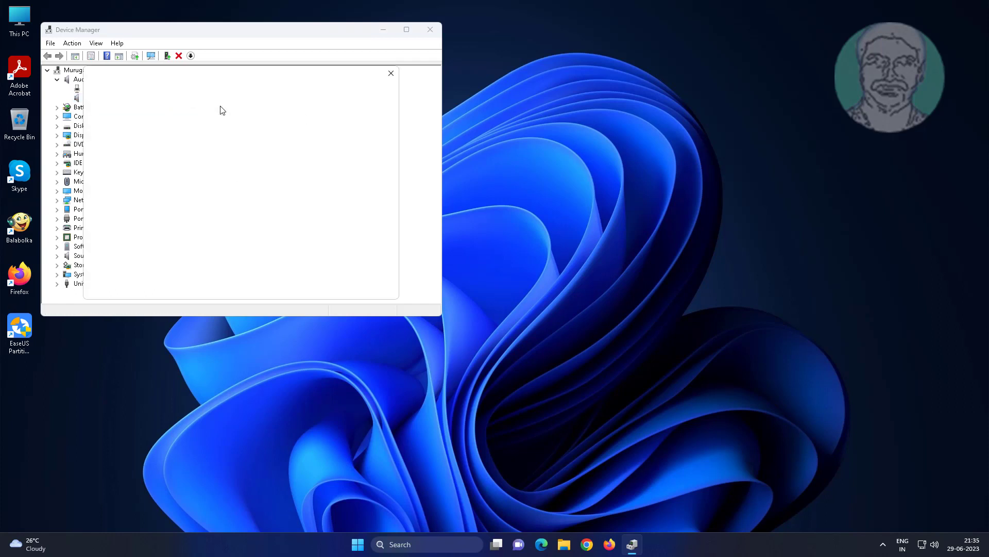
pyautogui.click(225, 160)
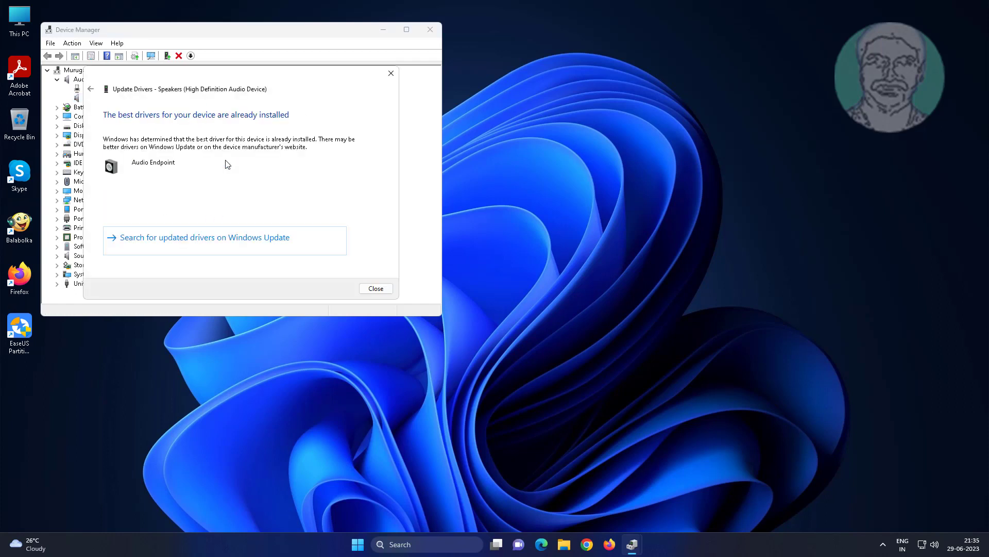
pyautogui.click(376, 288)
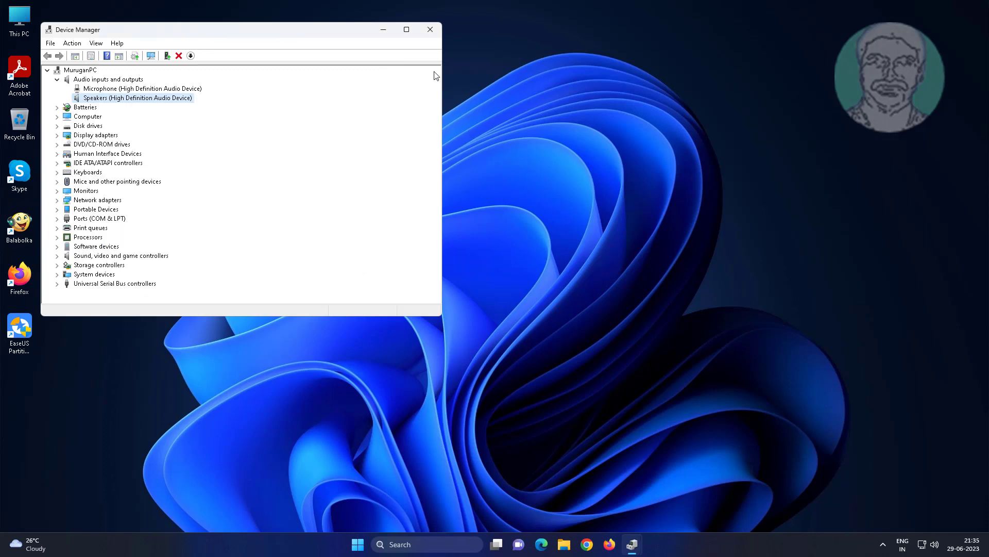
# Reopen Device Manager and uninstall Speakers (High Definition Audio Device) under Audio inputs and outputs.
pyautogui.click(431, 31)
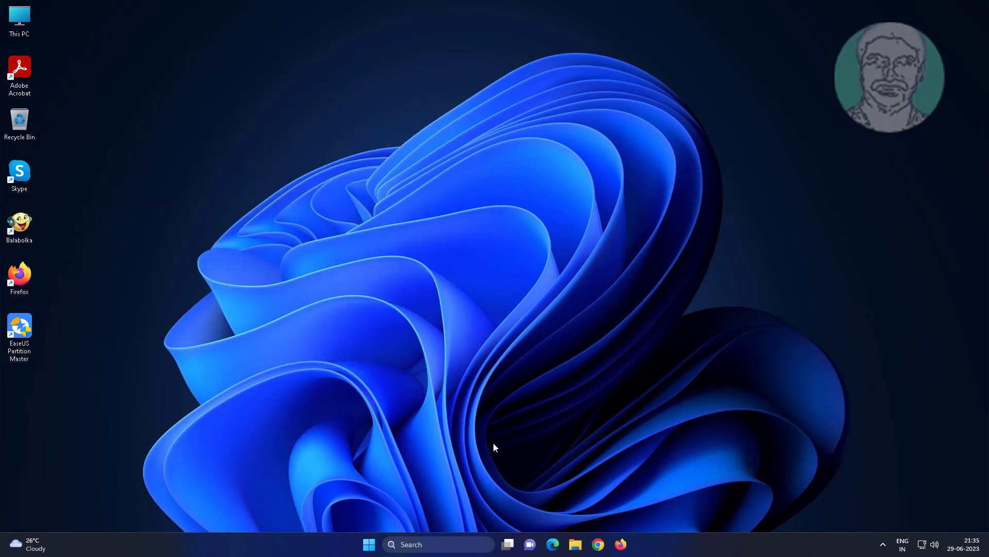
pyautogui.rightClick(372, 543)
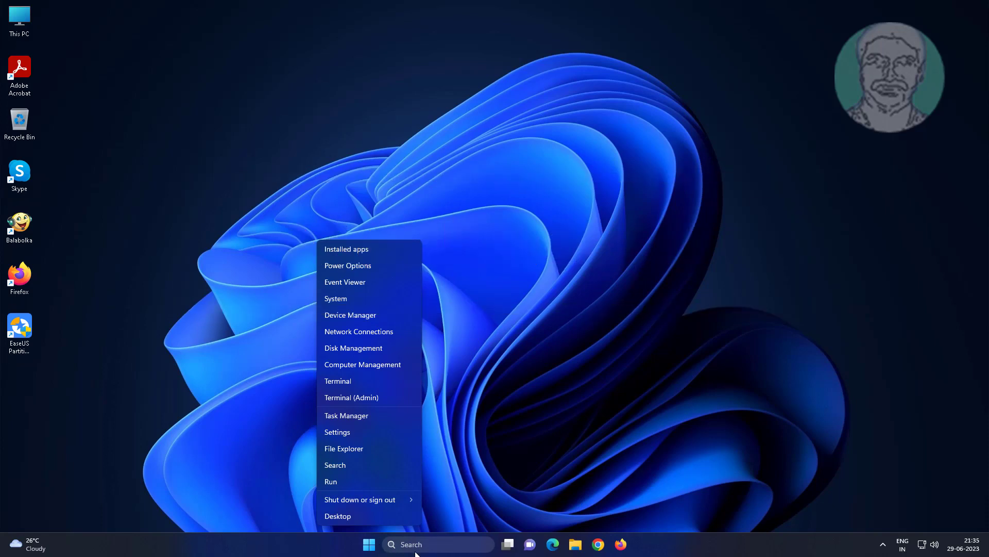
pyautogui.click(330, 316)
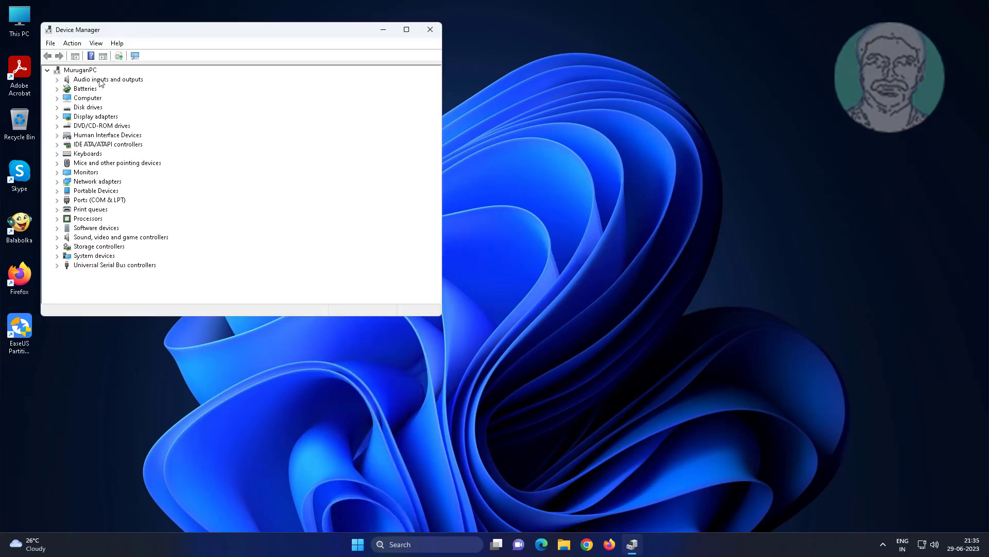
pyautogui.click(58, 80)
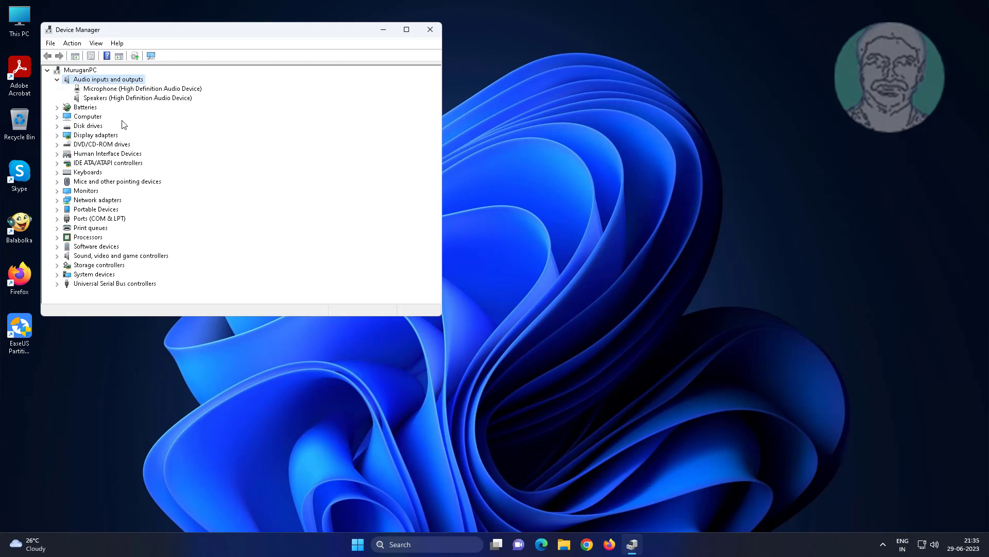
pyautogui.click(165, 98)
pyautogui.rightClick(178, 99)
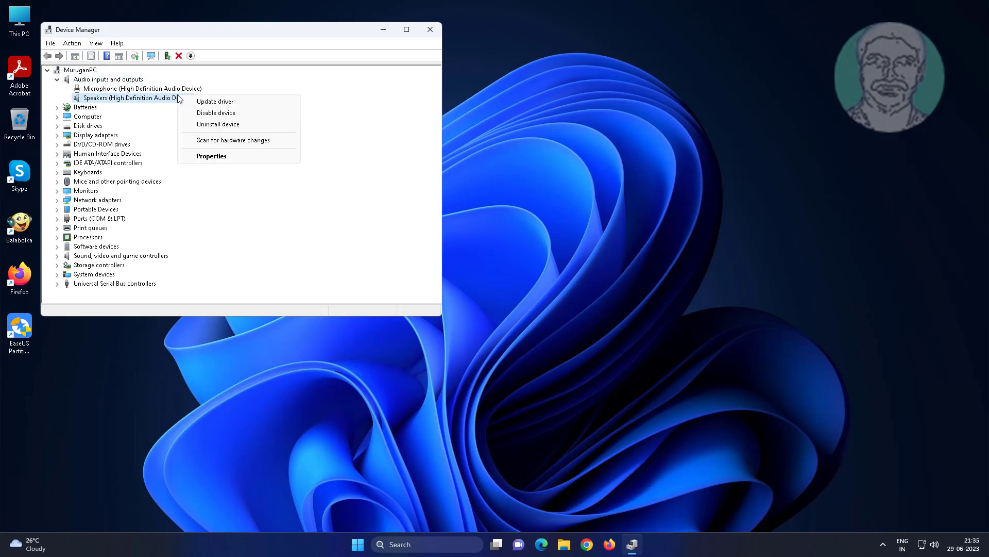
pyautogui.click(238, 130)
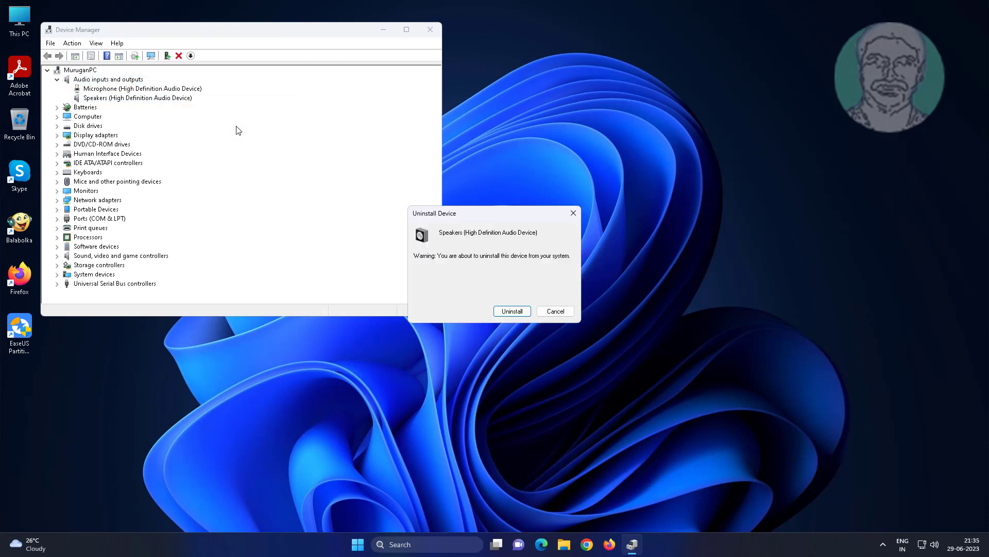
pyautogui.click(514, 313)
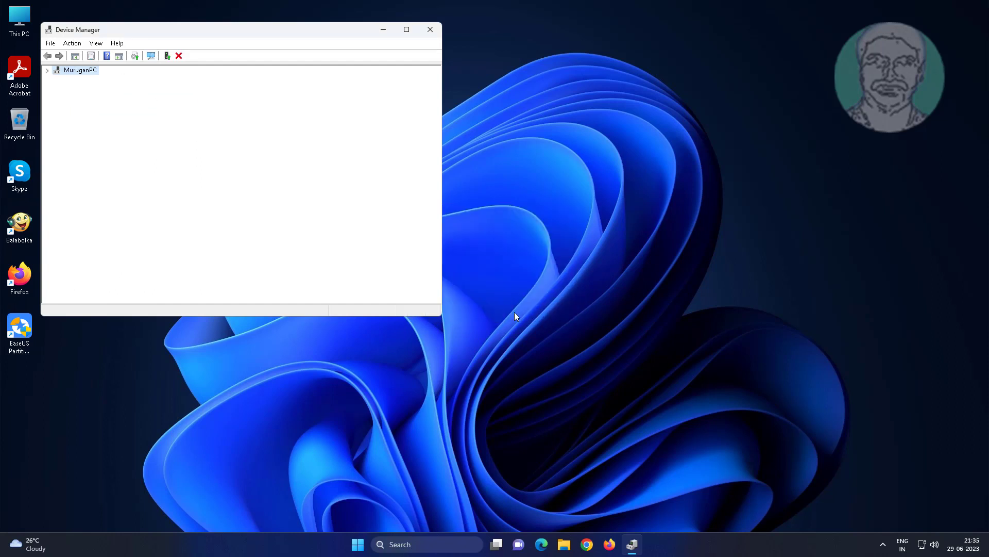
# Close Device Manager, launch Settings from Start, and go to System > Troubleshoot.
pyautogui.click(436, 32)
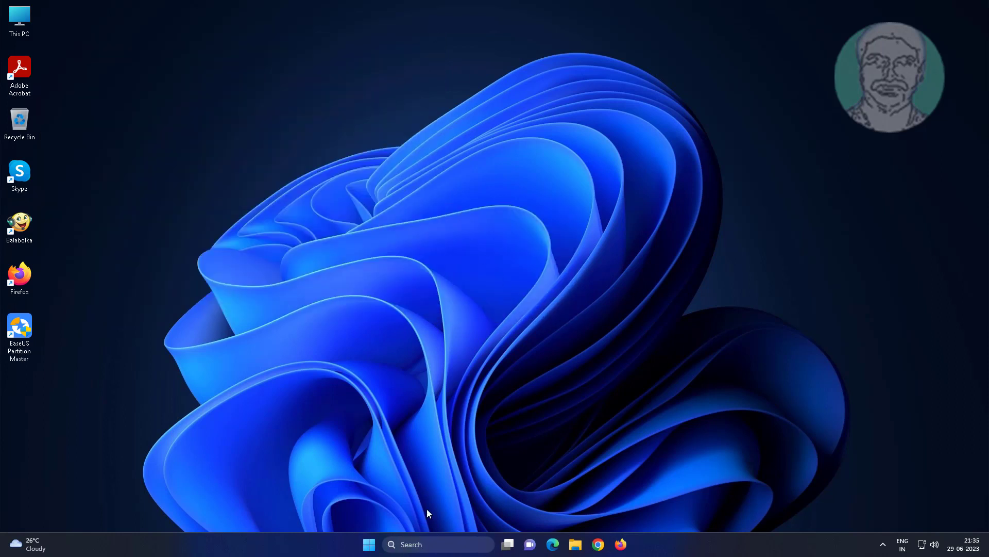
pyautogui.click(372, 543)
pyautogui.click(626, 506)
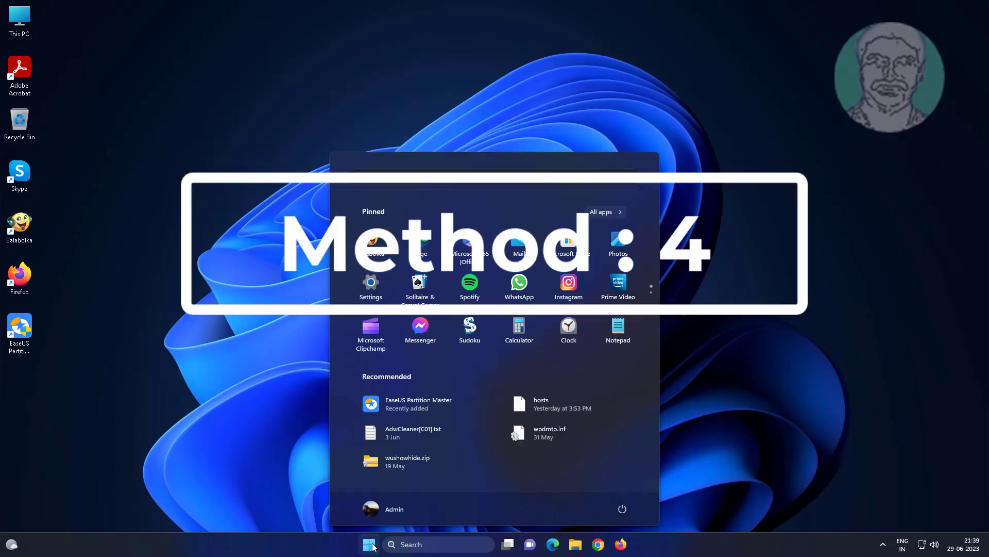
pyautogui.click(371, 283)
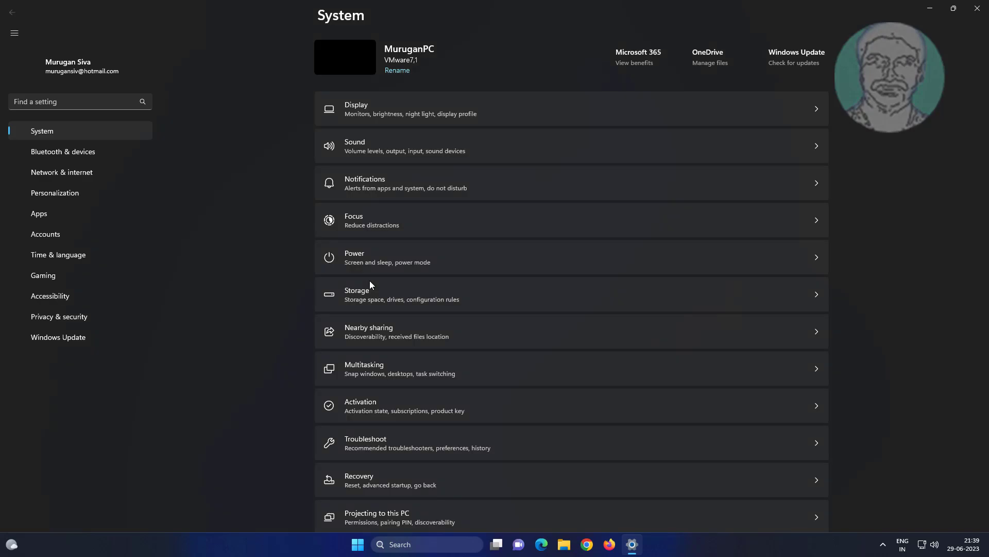
pyautogui.scroll(-3, 441, 428)
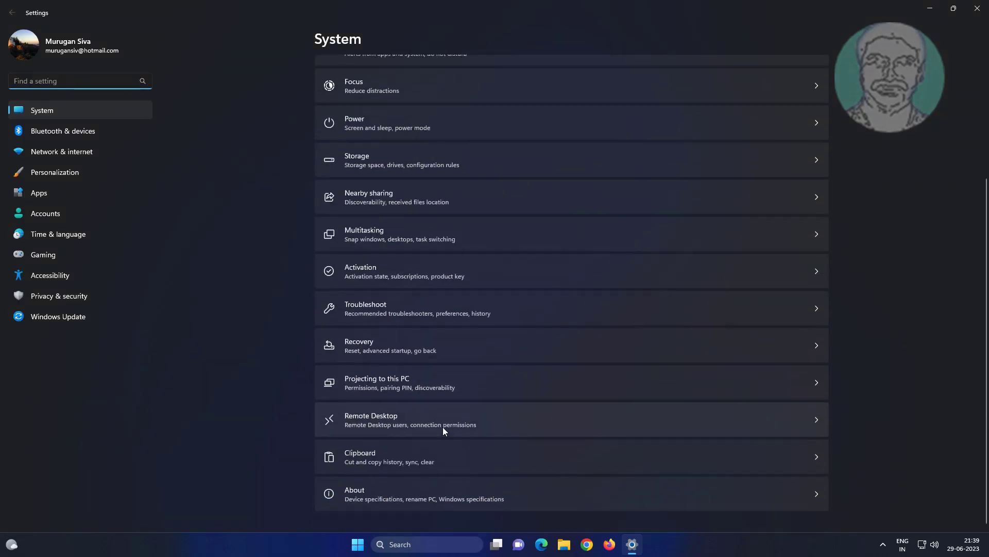
pyautogui.click(423, 308)
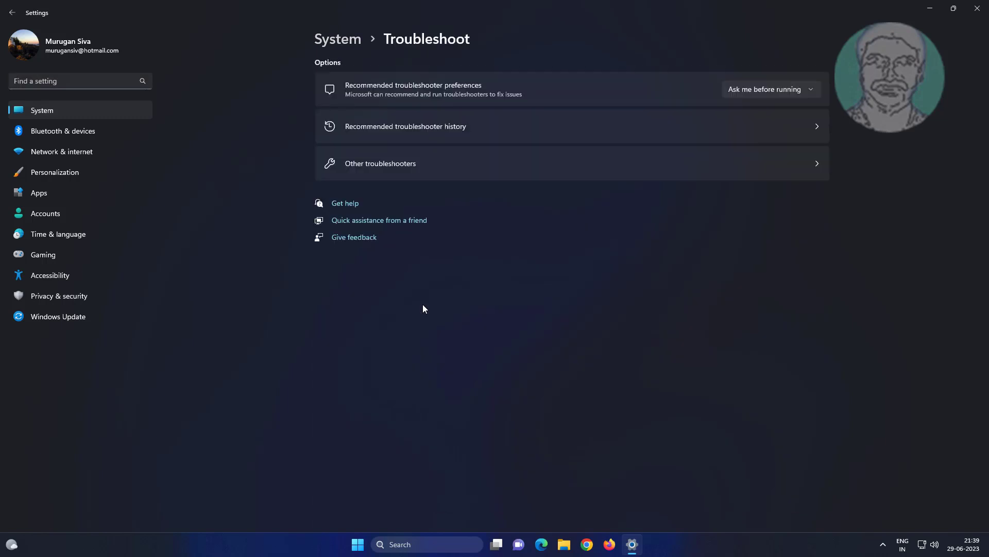
# Open Other troubleshooters, run the Audio troubleshooter and consent to its diagnostics.
pyautogui.click(408, 177)
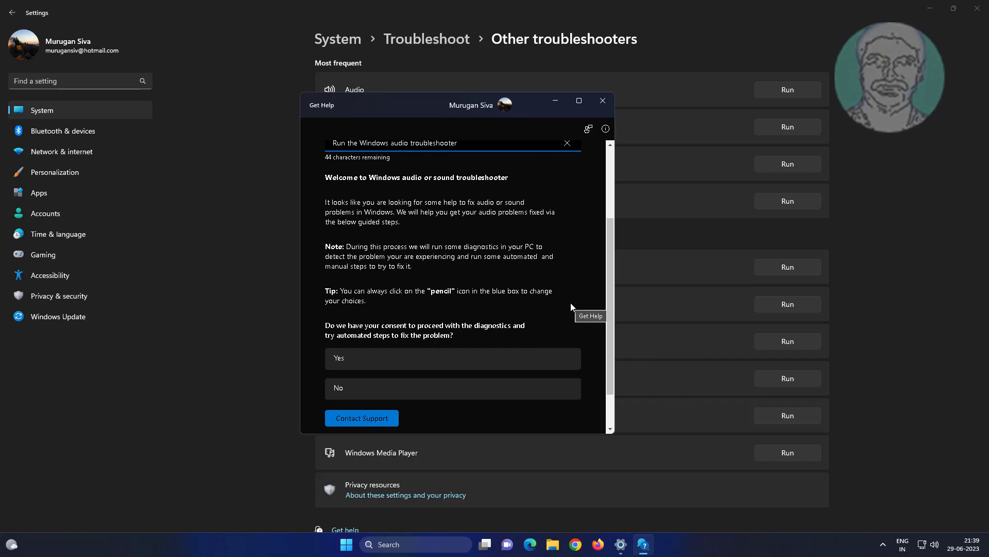
pyautogui.click(369, 361)
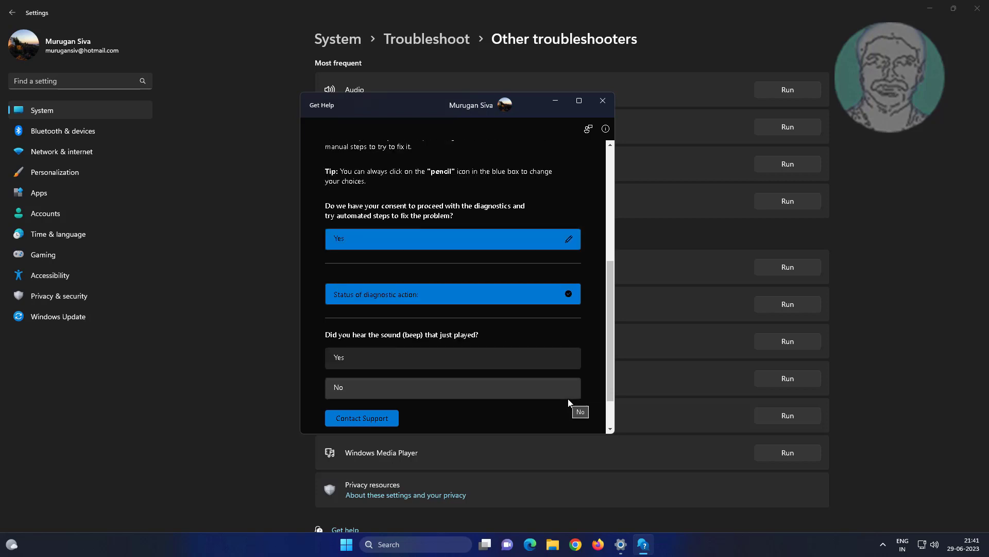
# Confirm the beep was heard, allow another scan, decline the Feedback Hub report, and close Get Help.
pyautogui.click(420, 368)
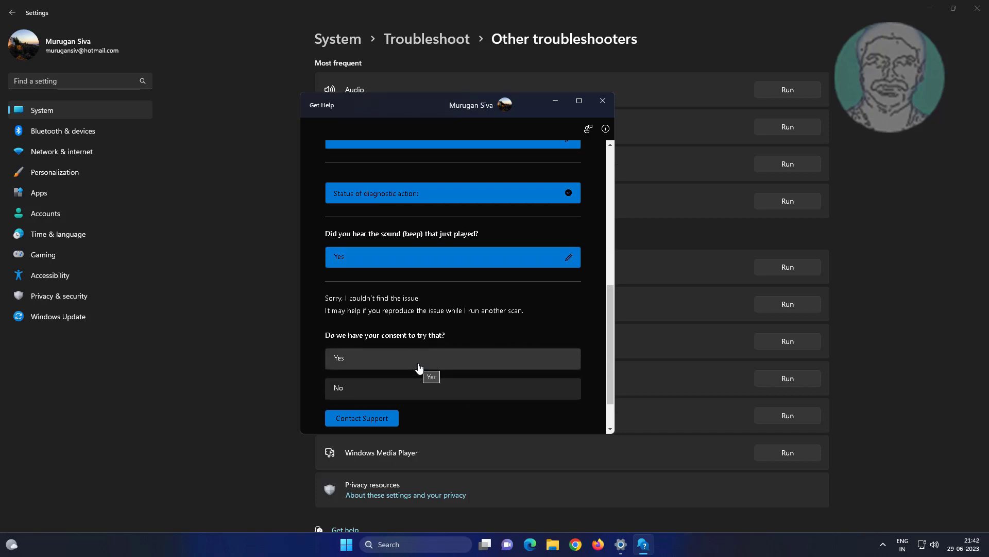
pyautogui.click(419, 368)
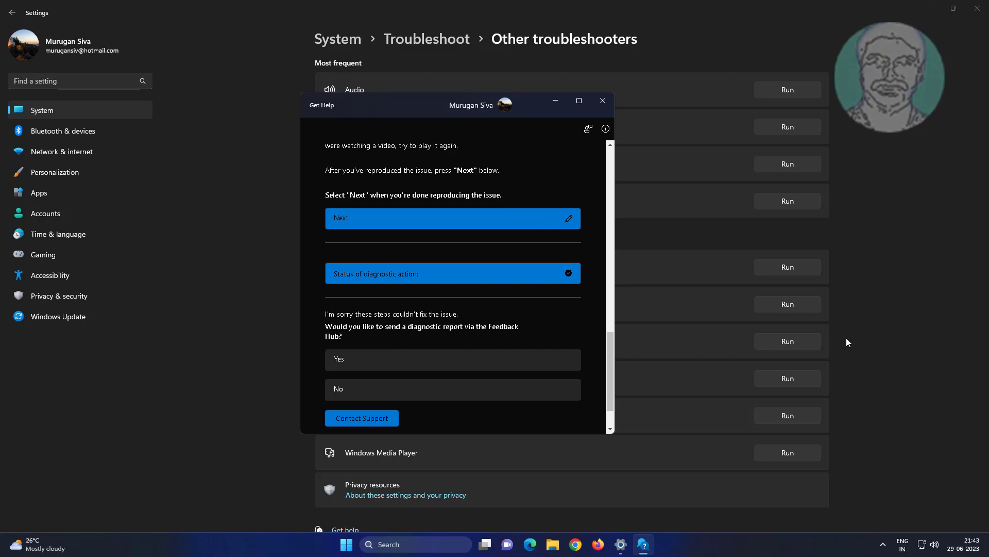
pyautogui.click(382, 394)
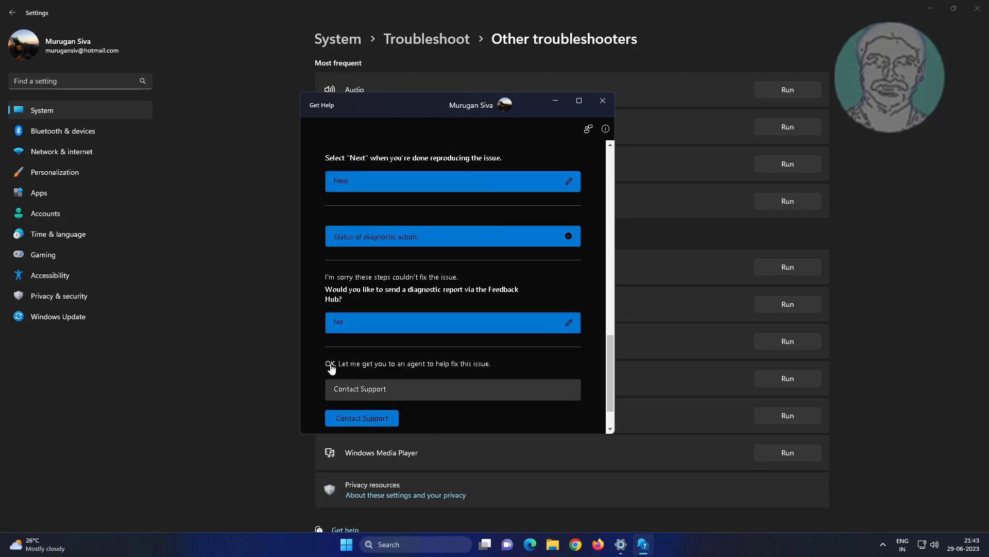
pyautogui.moveTo(492, 364); pyautogui.dragTo(325, 363)
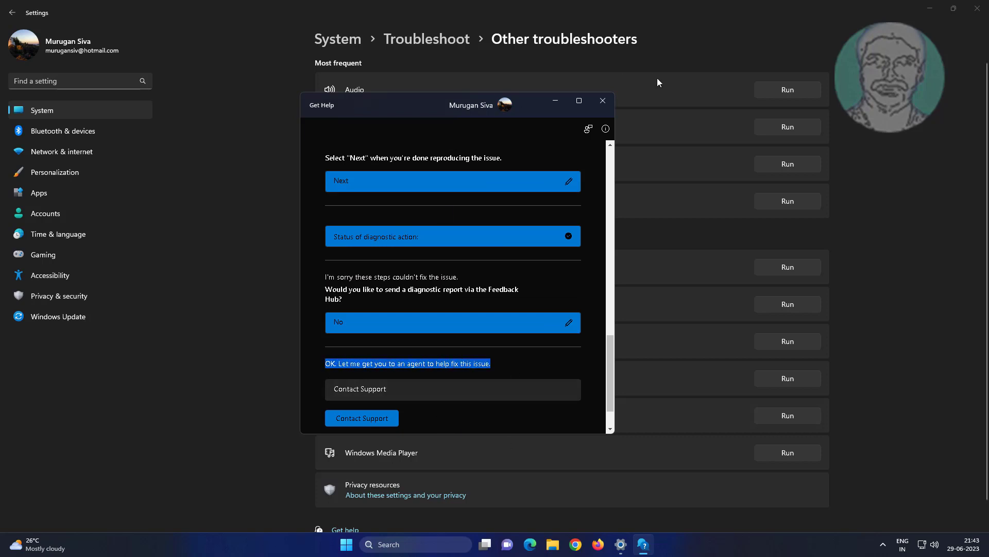
pyautogui.click(603, 101)
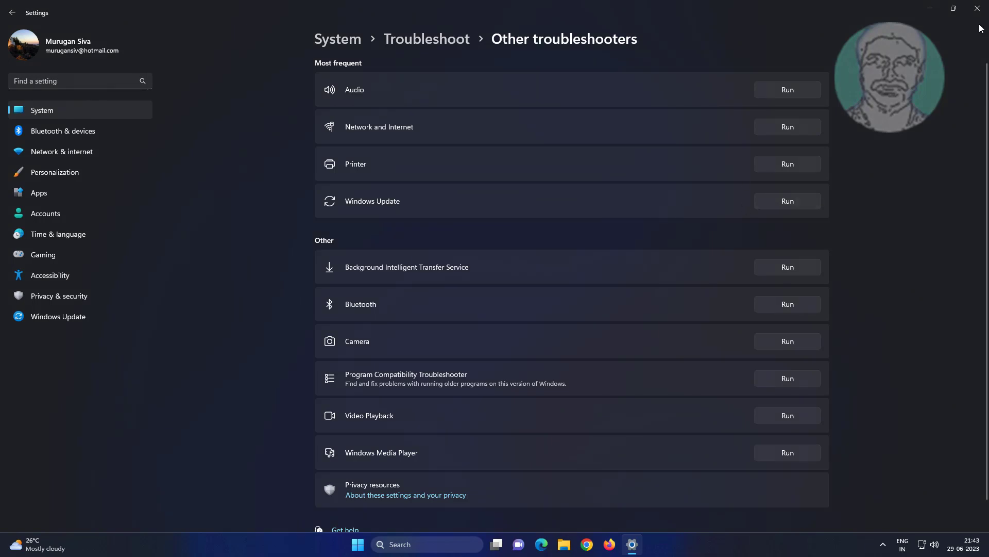